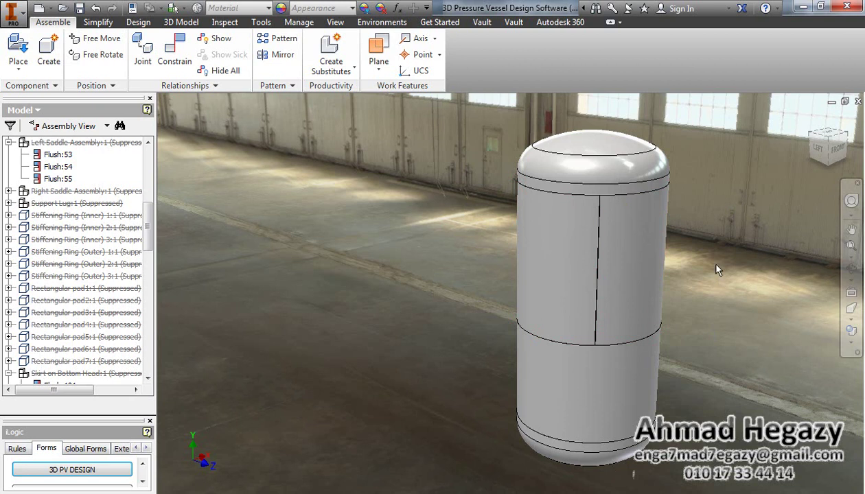
Open the 3D PV DESIGN iLogic form beside the vertical vessel model.
left_click(78, 475)
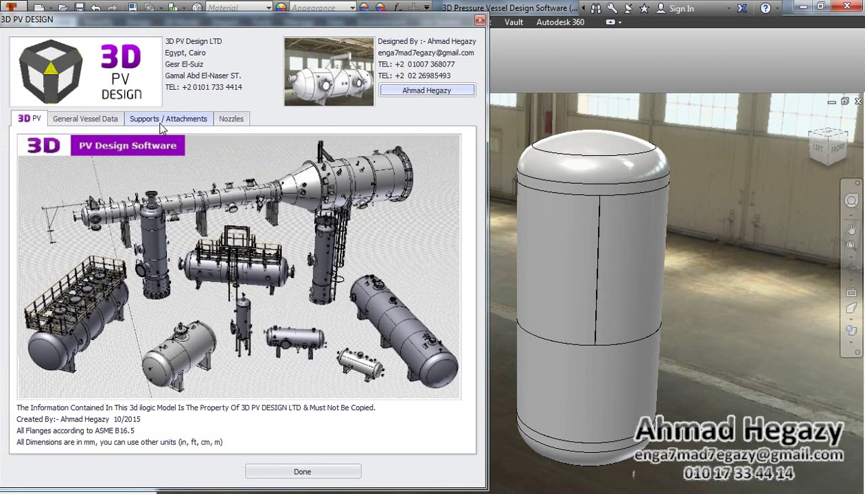
Activate Support Lugs at 1700 mm location and 0 deg orientation, then apply with Done.
left_click(177, 122)
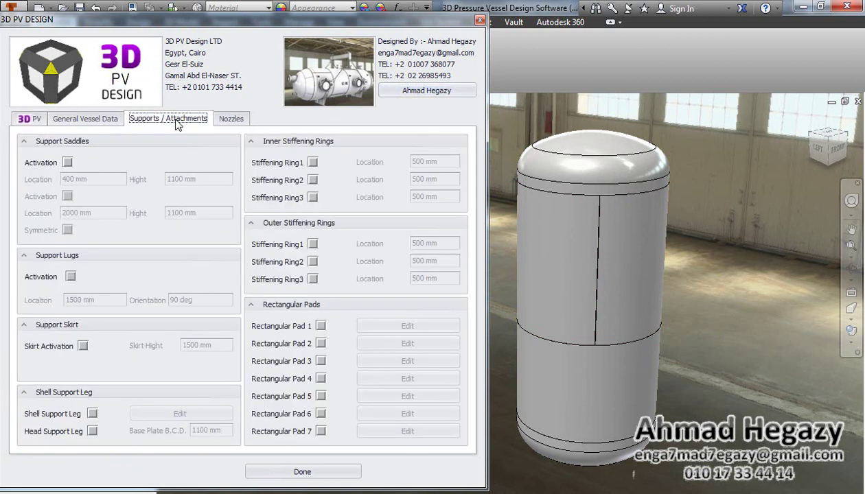
left_click(71, 277)
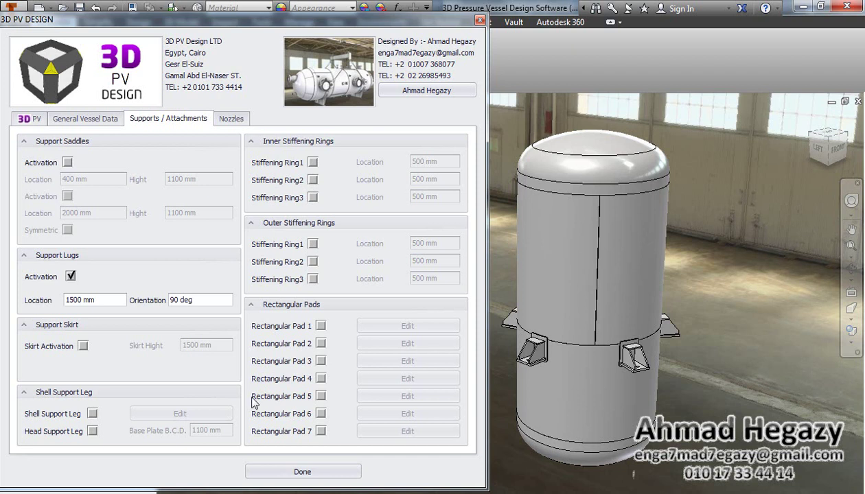
left_click_drag(108, 300, 66, 300)
left_click(74, 300)
type("7")
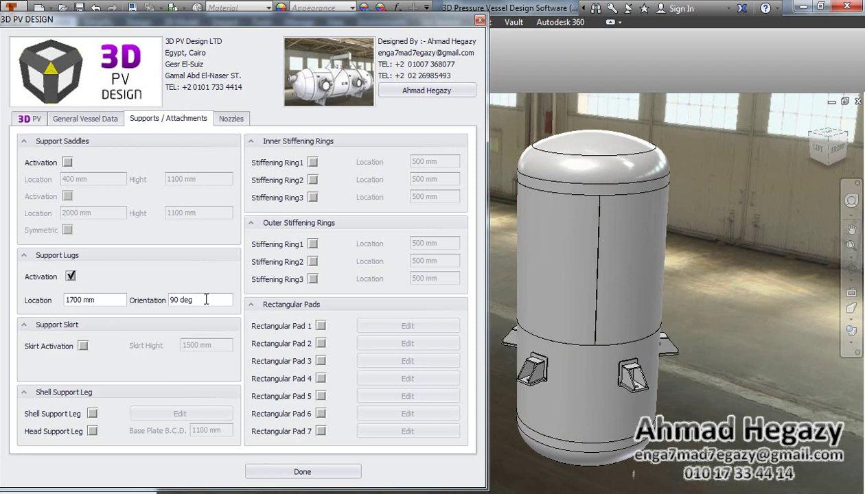
left_click_drag(206, 300, 161, 302)
type("0")
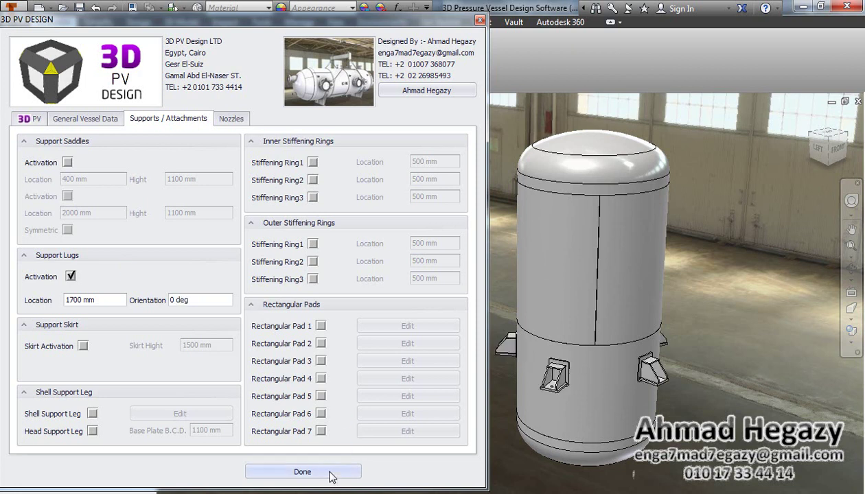
left_click(329, 474)
Edit the support lug subassembly in place and bring up its Support Lug Data form.
double_click(652, 374)
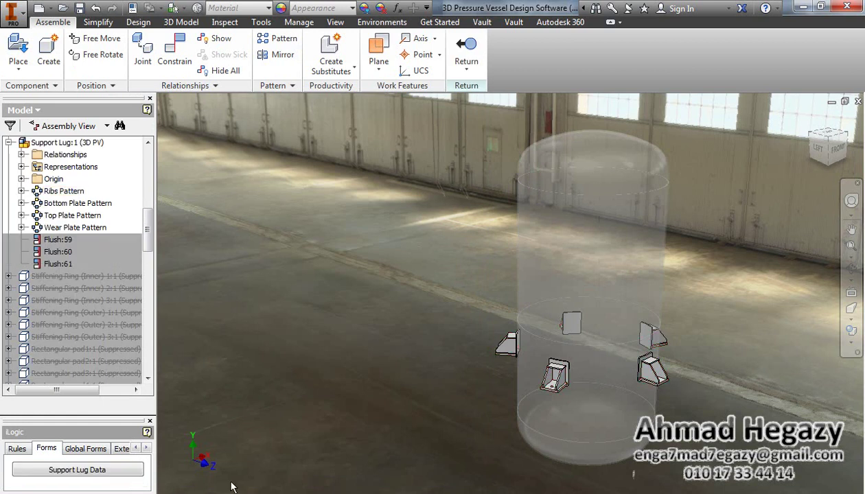
scroll(555, 346, "up", 4)
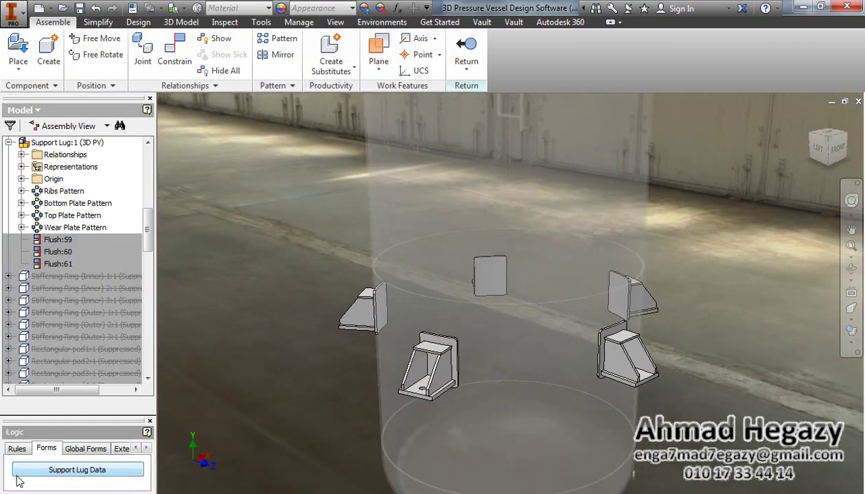
left_click(109, 471)
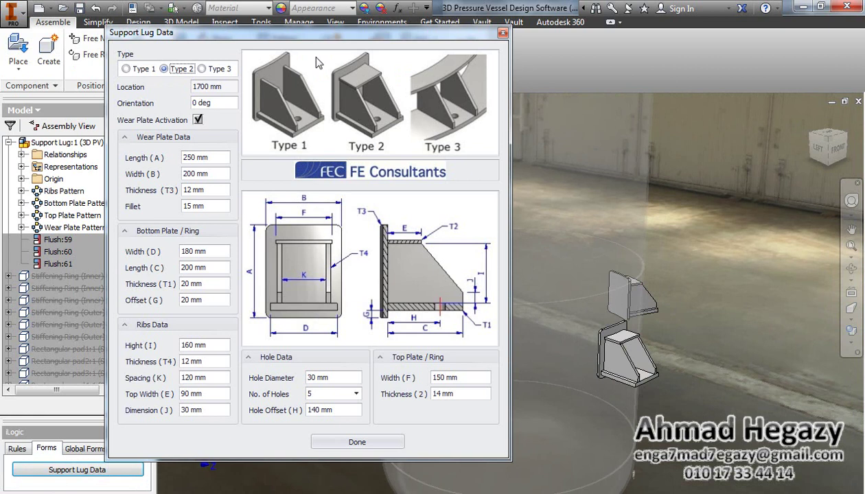
left_click_drag(313, 33, 251, 59)
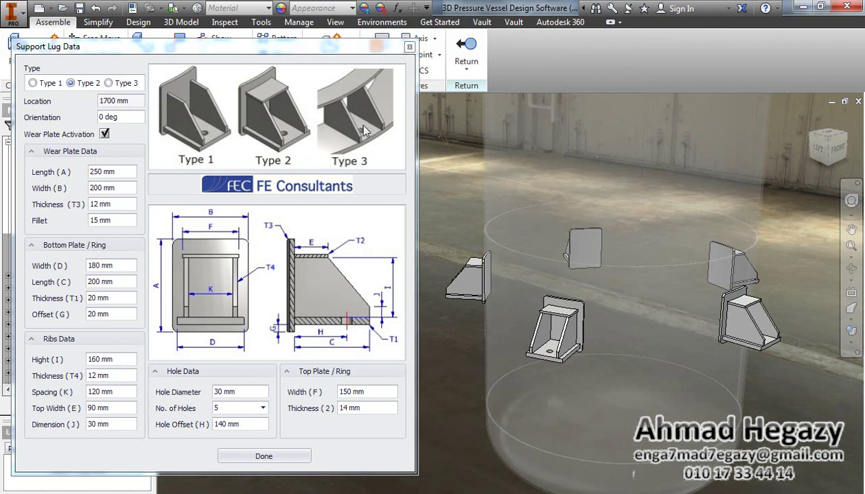
Switch the lugs to Type 1 and toggle Wear Plate Activation off and back on.
left_click(47, 82)
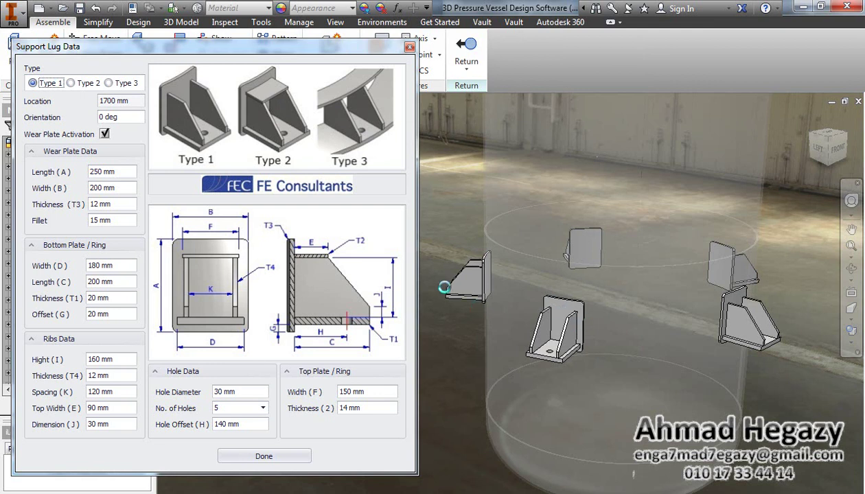
double_click(123, 103)
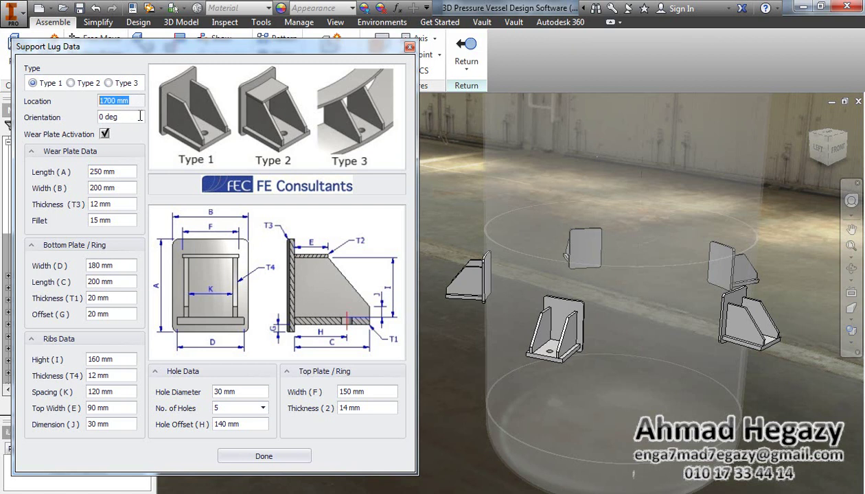
key("Tab")
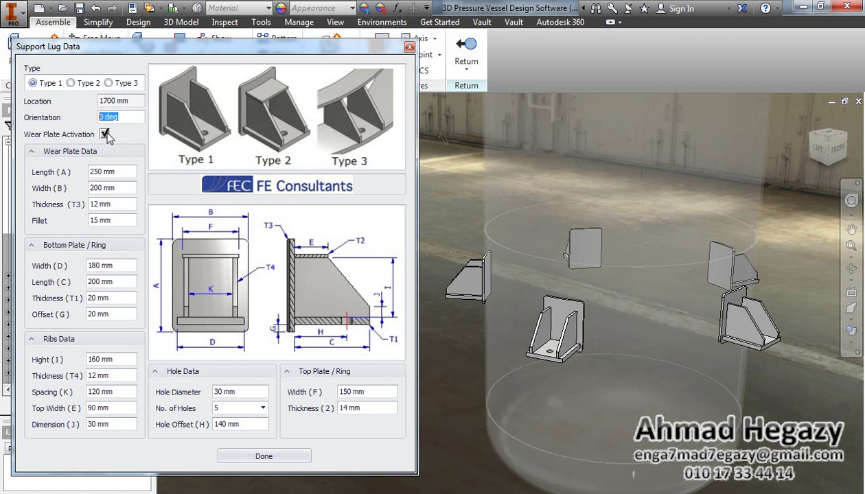
left_click(105, 135)
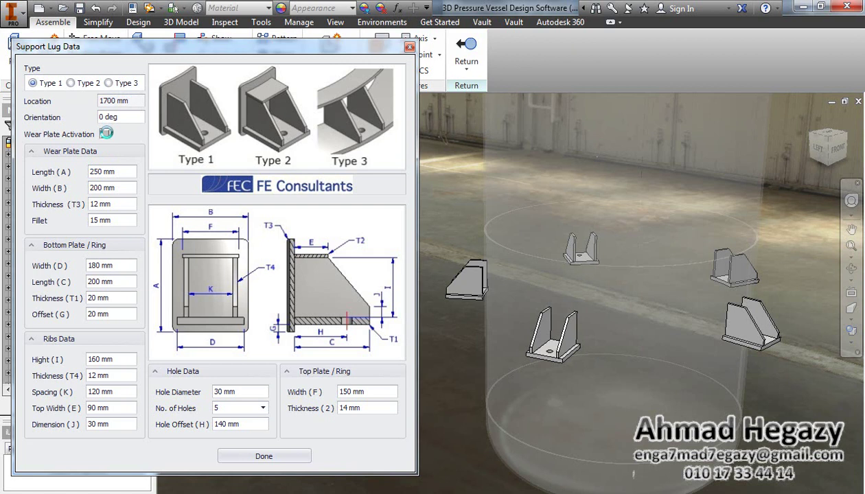
left_click(106, 135)
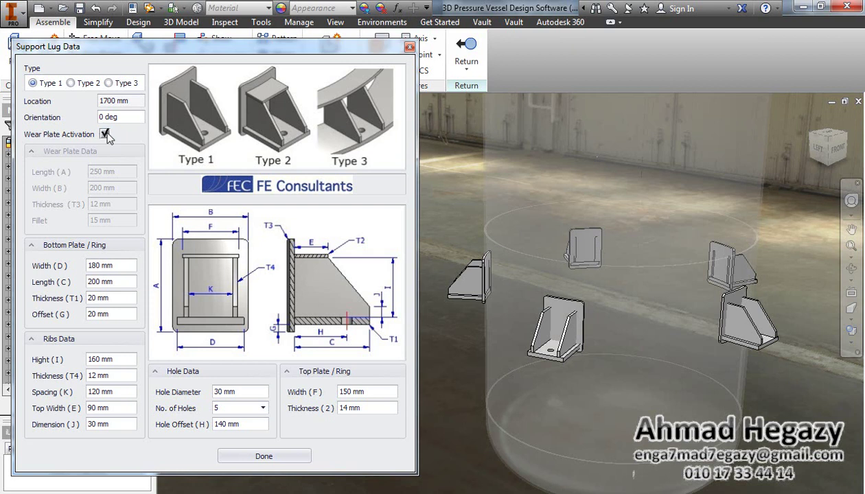
left_click_drag(121, 170, 88, 172)
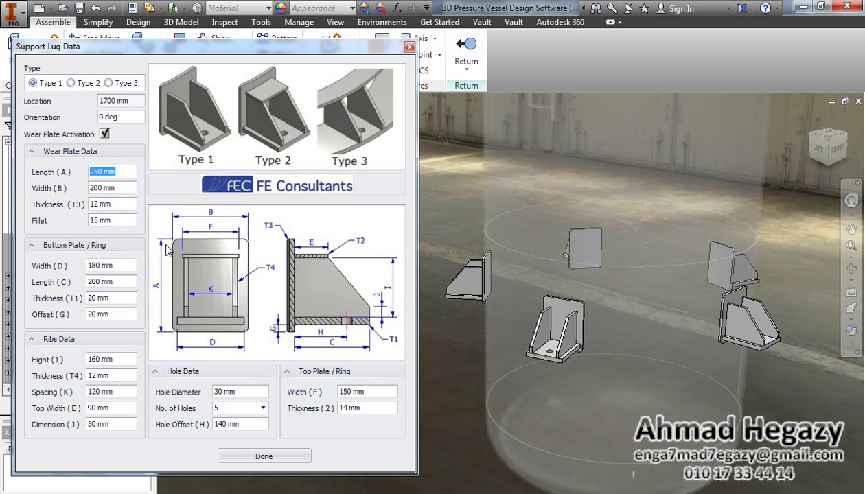
Set wear plate Length (A) to 350 mm and Width (B) to 250 mm.
left_click(90, 171)
type("3")
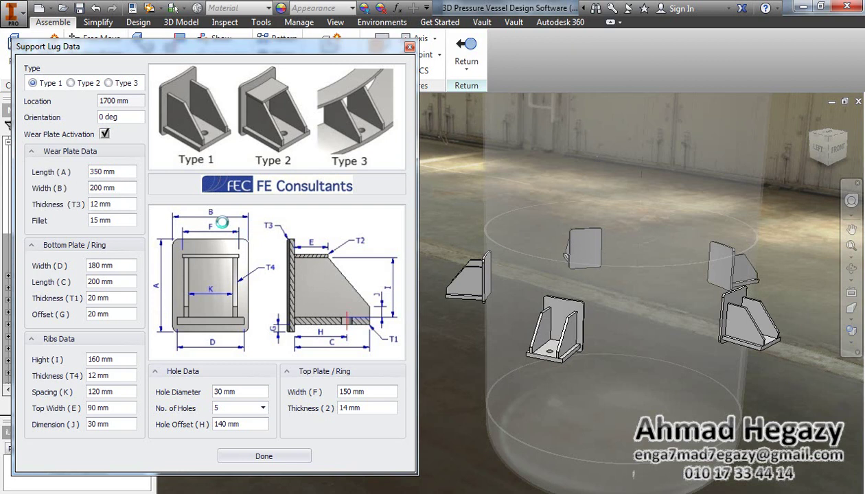
left_click_drag(94, 189, 86, 190)
left_click(95, 191)
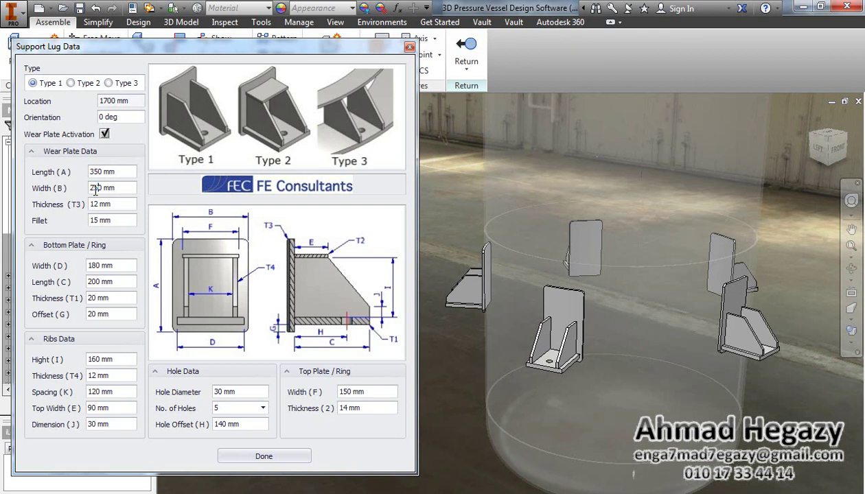
type("5")
left_click(116, 204)
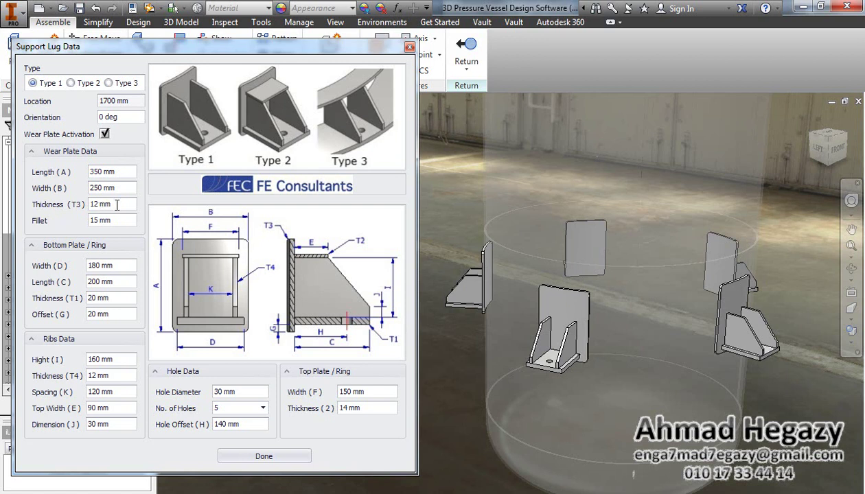
Set wear plate Thickness (T3) to 20 mm and Fillet to 50 mm.
left_click_drag(114, 204, 72, 209)
type("20")
left_click(116, 220)
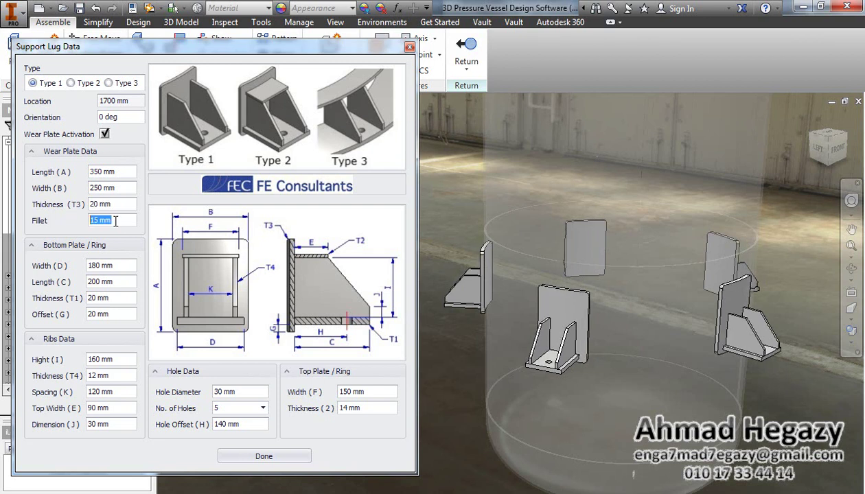
type("50")
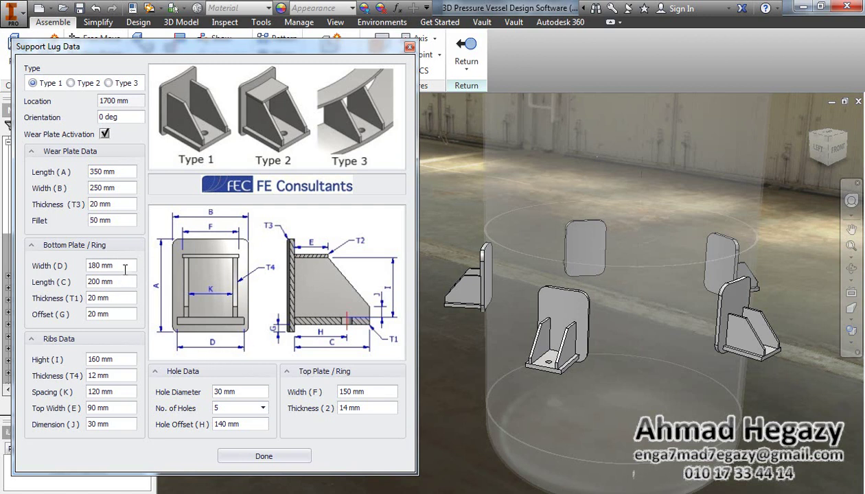
left_click_drag(124, 266, 79, 313)
Give each lug 3 holes and set the rib height (I) to 230 mm.
left_click(121, 358)
left_click(114, 375)
left_click(124, 360)
left_click(261, 408)
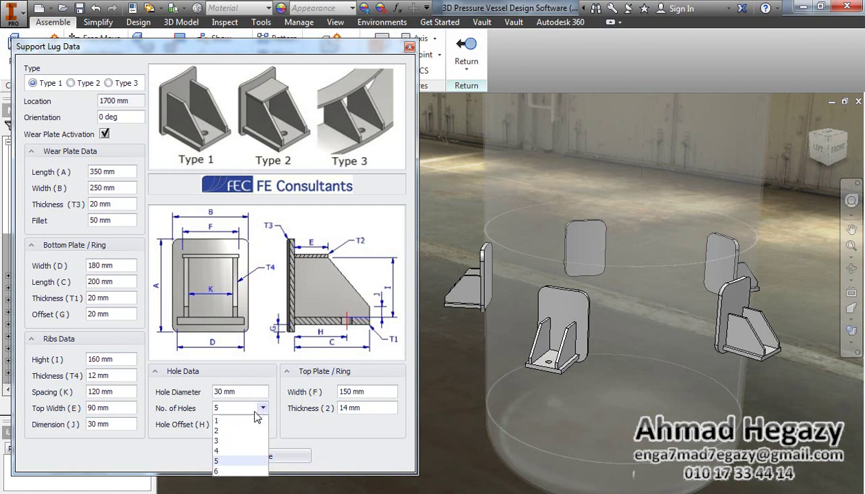
left_click(230, 440)
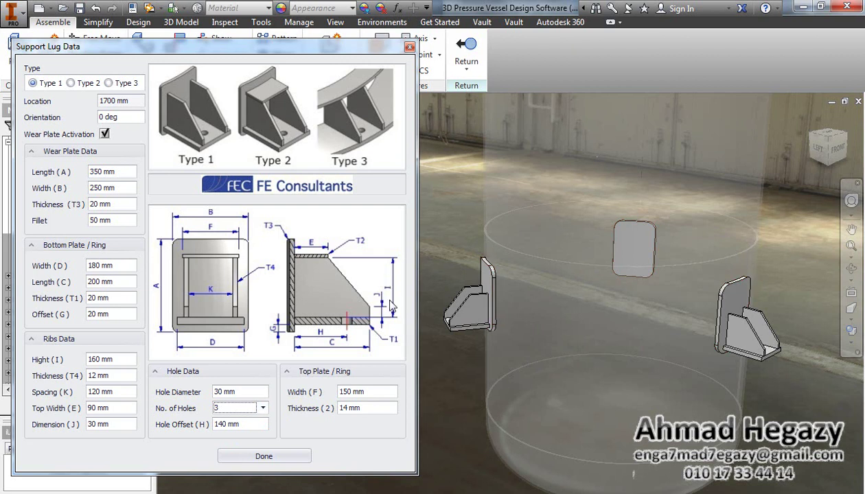
left_click(113, 360)
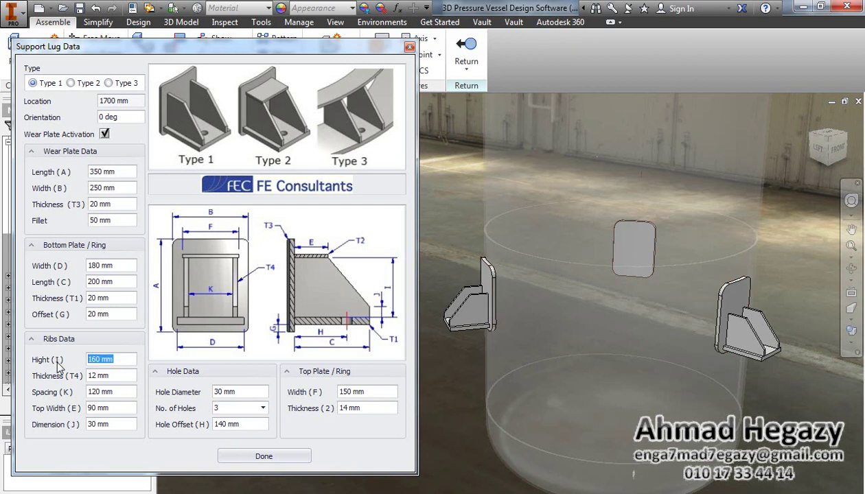
type("230")
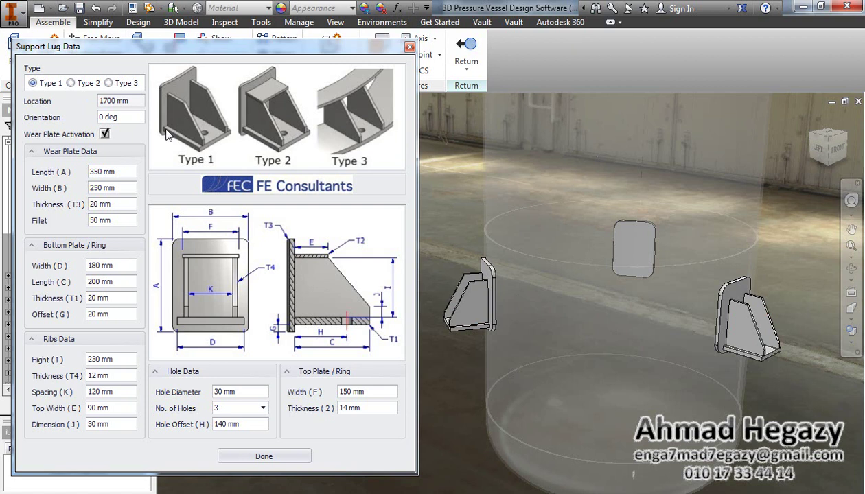
Switch the lugs to Type 2, giving each a 150 mm wide, 14 mm thick top plate.
left_click(71, 83)
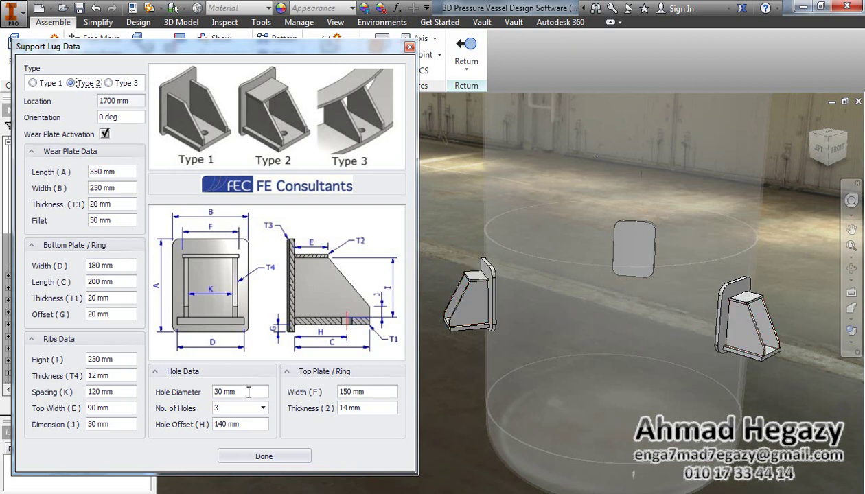
left_click(373, 393)
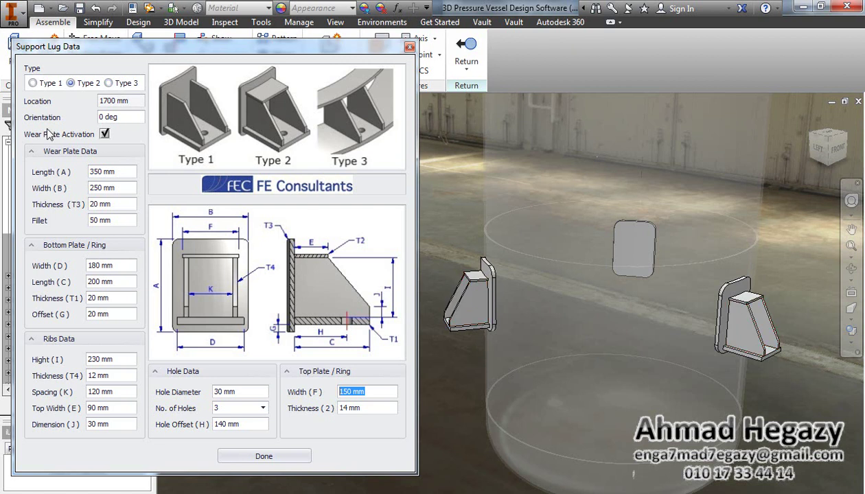
left_click(110, 83)
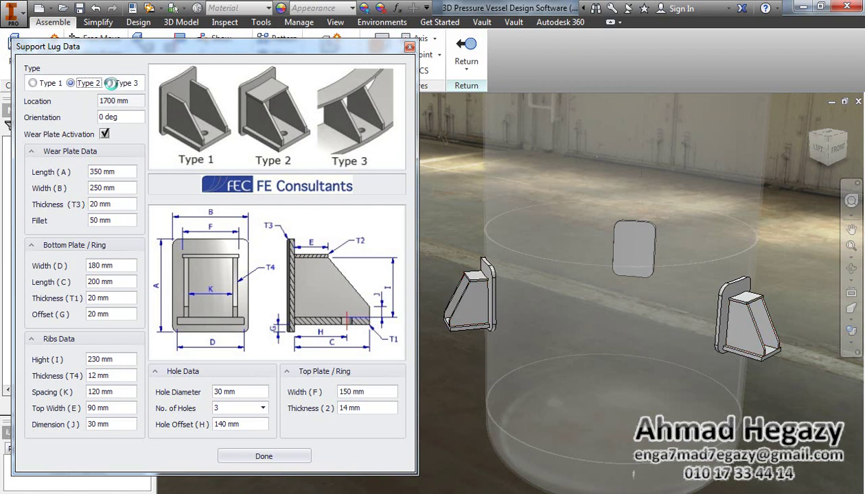
left_click(111, 83)
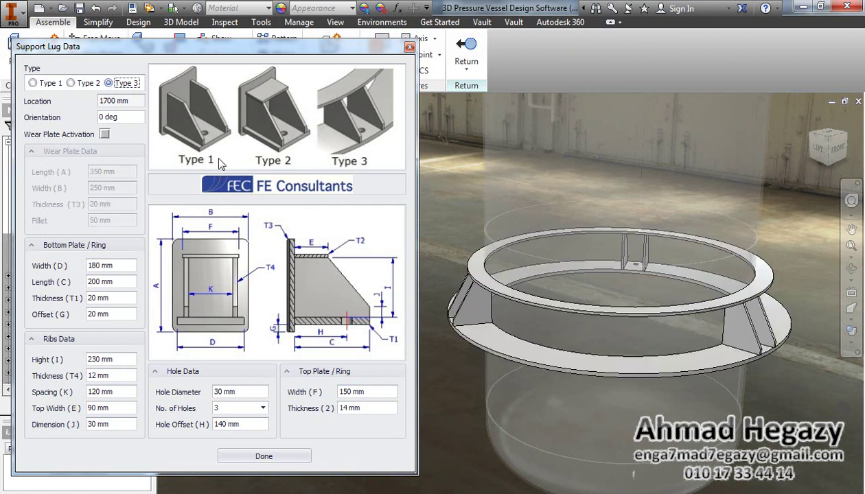
left_click(852, 268)
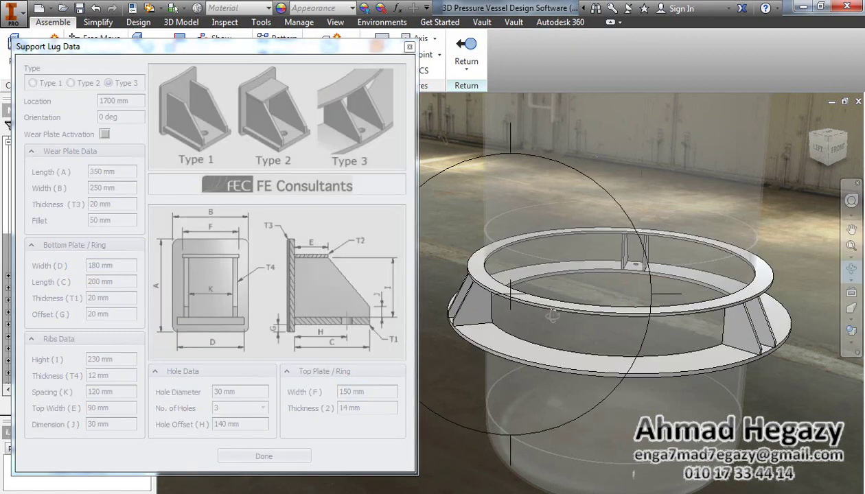
left_click_drag(545, 310, 570, 306)
right_click(567, 305)
left_click(603, 309)
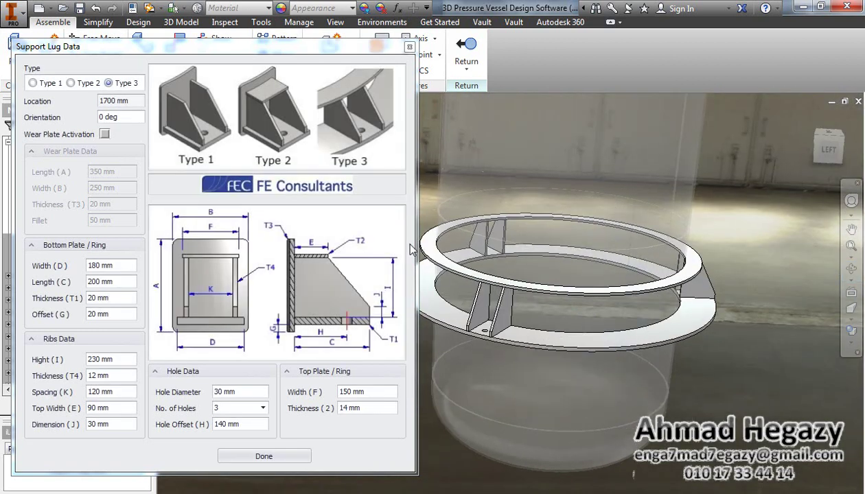
left_click(87, 83)
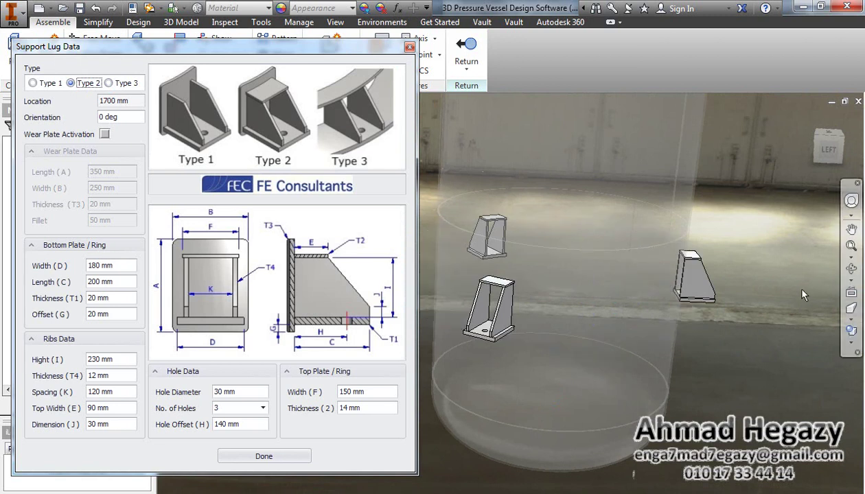
left_click(852, 268)
left_click_drag(543, 296, 579, 338)
right_click(616, 311)
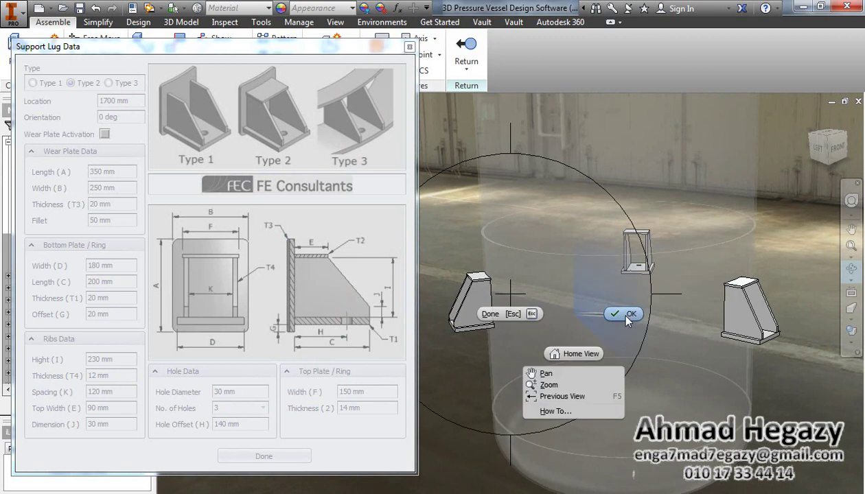
key("Escape")
left_click(105, 135)
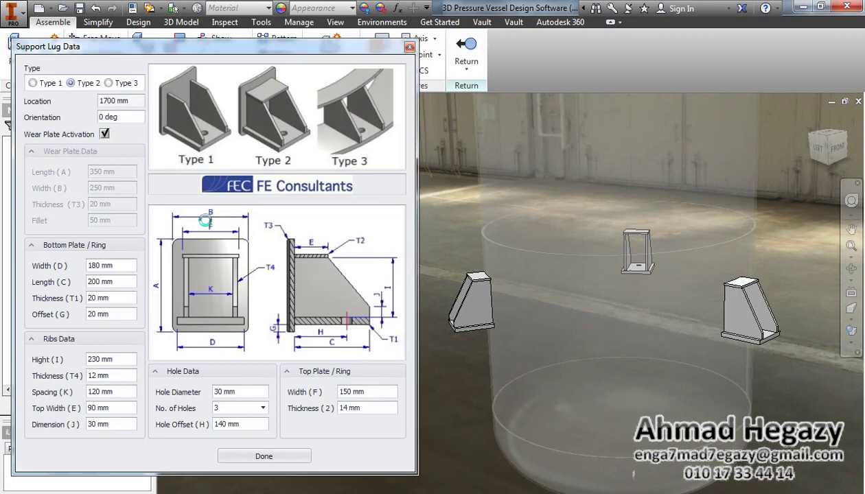